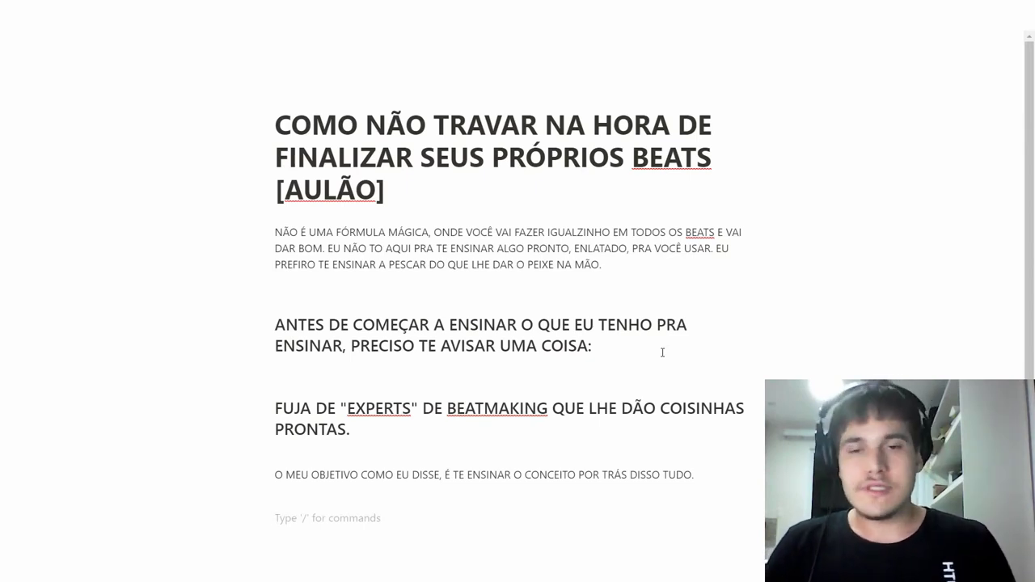
Type the heading 'TUDO NA PRODUÇÃO MUSICAL TEM RAIZ NO INÍCIO. VOCÊ PRECISA PRIMEIRO TER UM BOM MATERIAL PRA TRABALHAR.'
type("TUDO NA PRODU")
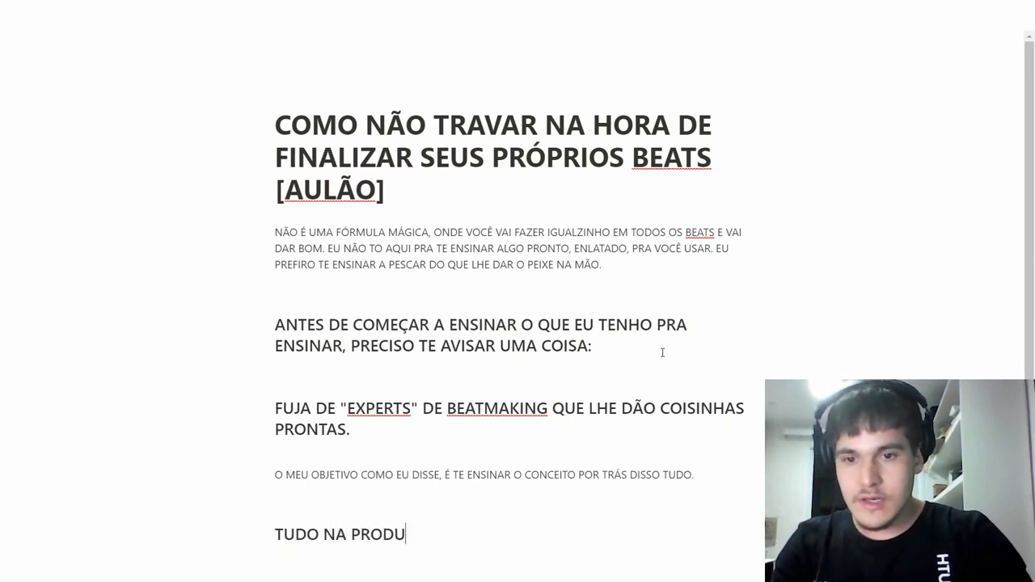
type("ÇÃO MUSICAL TEM RA")
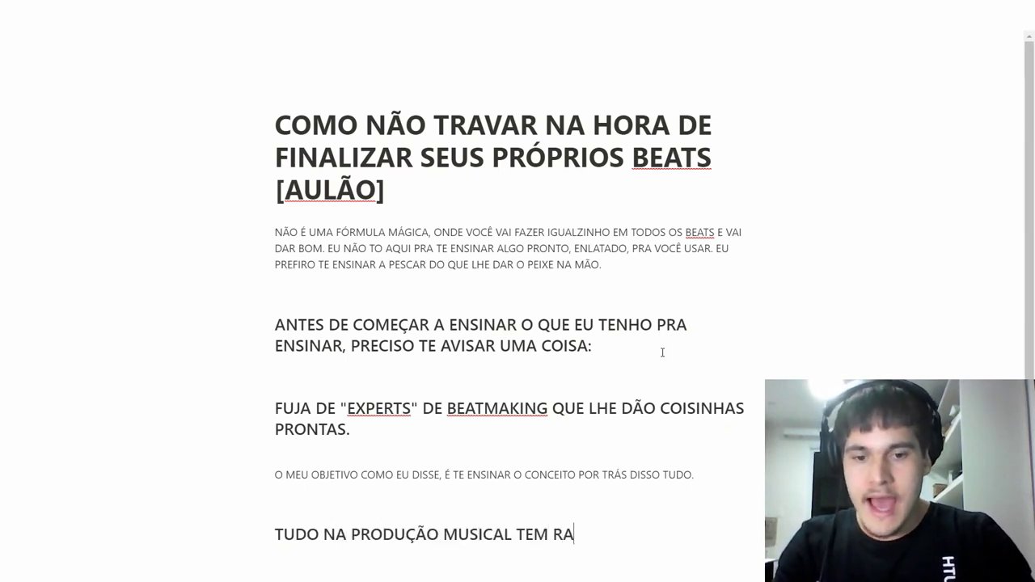
type("IZ NO INÍ")
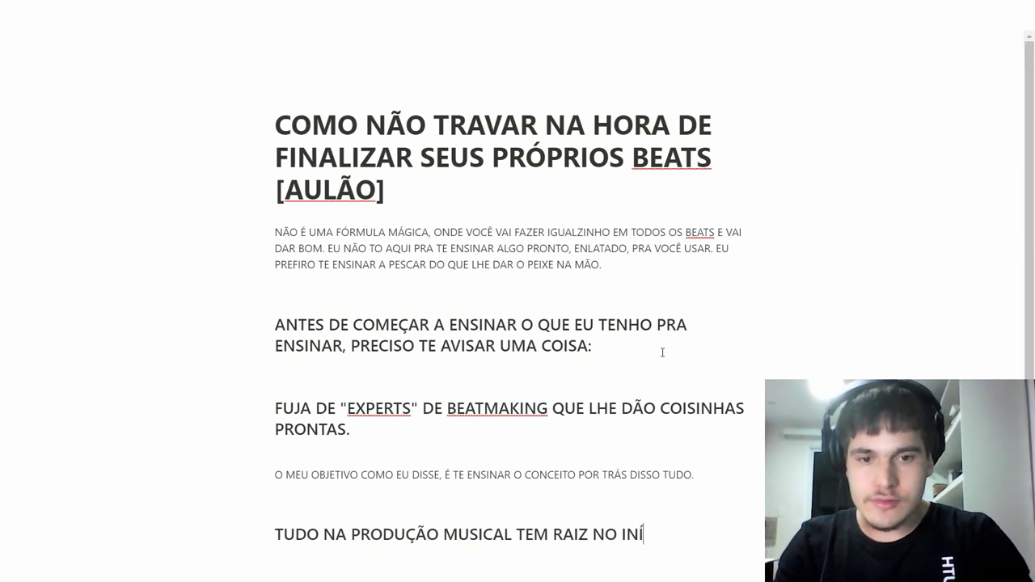
type("CIO.")
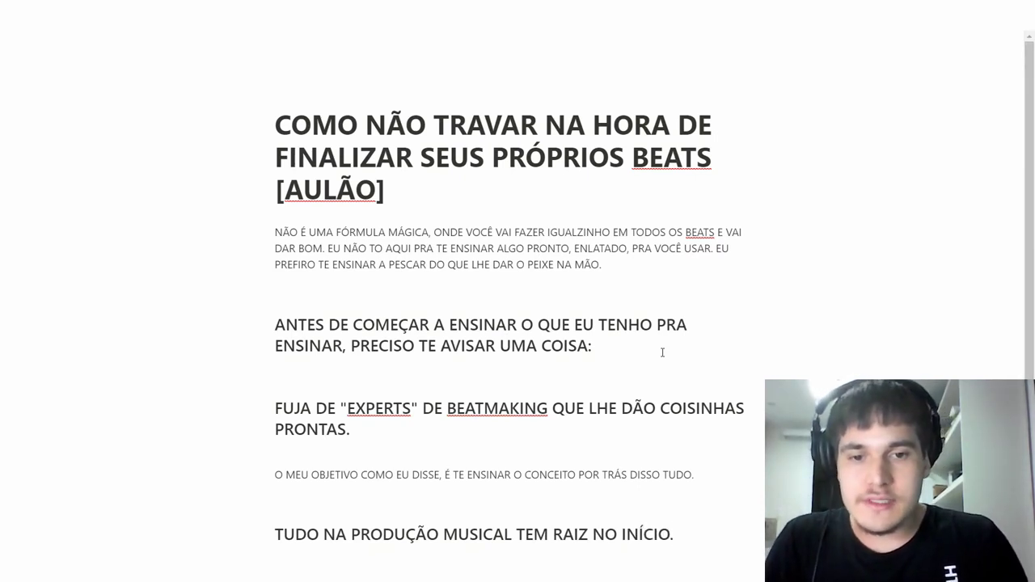
type(" VOCÊ PRE")
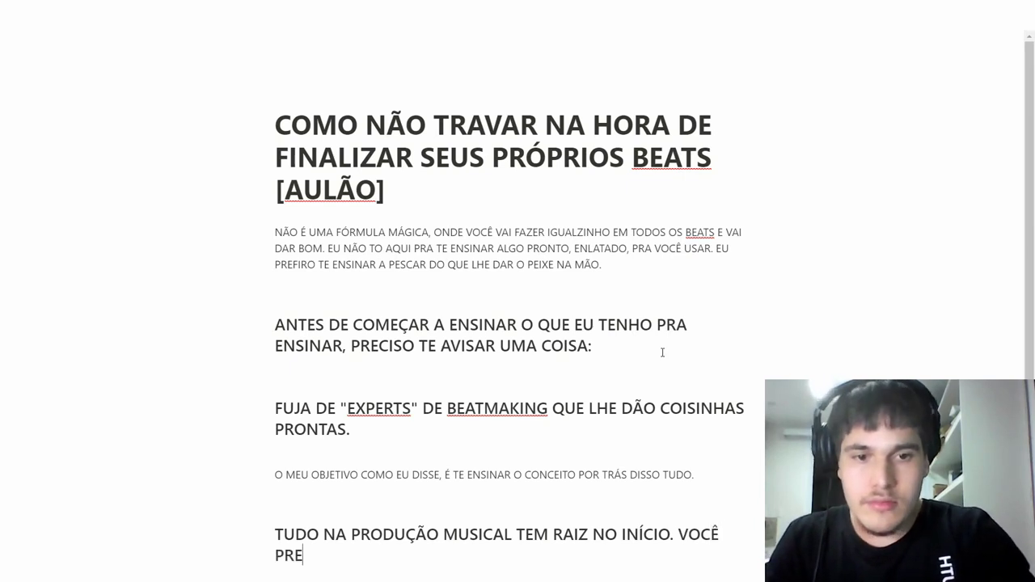
type("CISA PRIMEIRO TER UM")
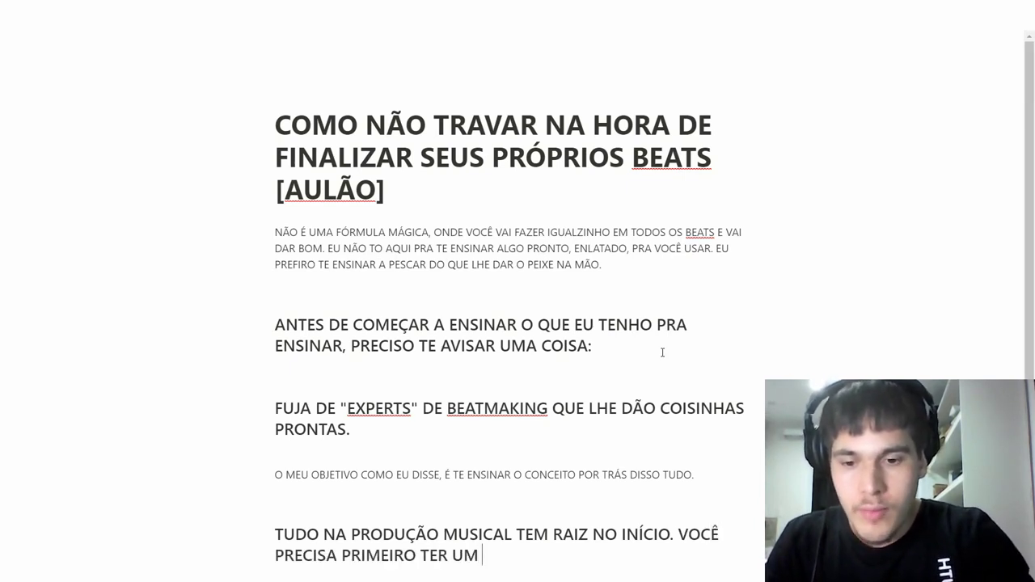
type("A BOM MATERIAL PRA TRAB")
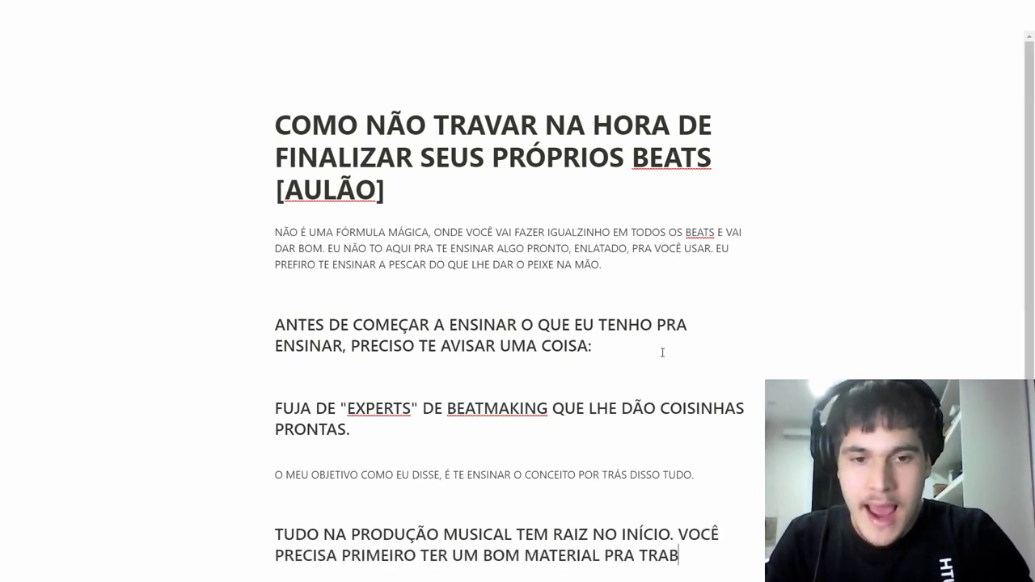
type("ALHAR.")
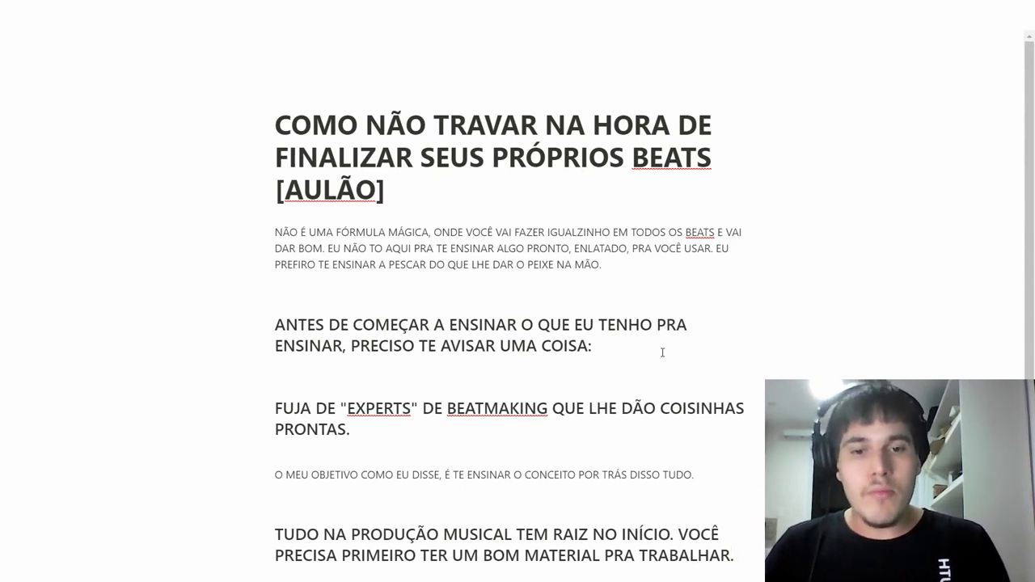
Write the CHECKLIST intro and to-dos for quality samples, a good melody, and pre-mix harmonized instruments
key("Return")
type("ISSO")
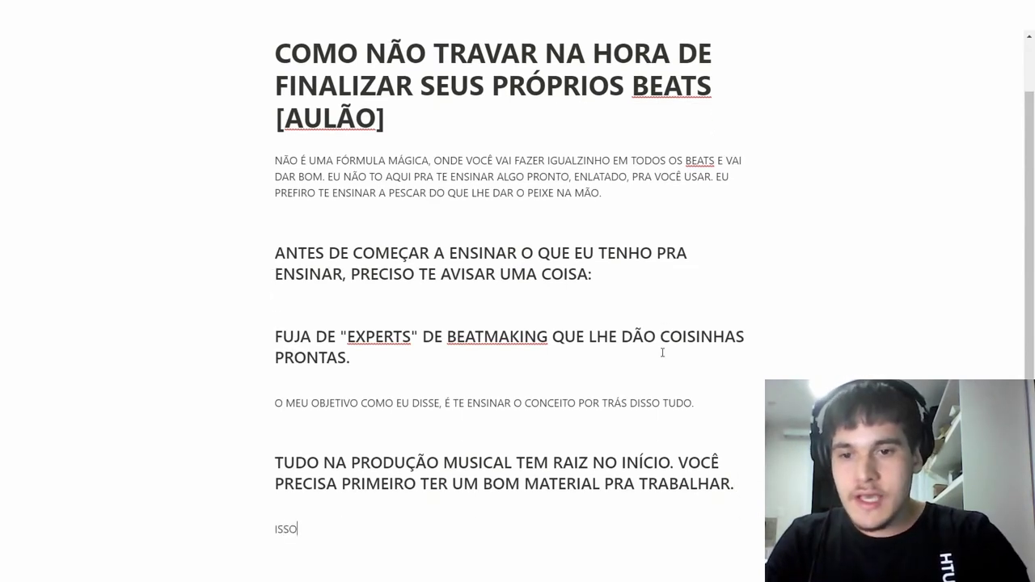
type("IGNIFICA: TER S")
type("LES DE QUALIDADE")
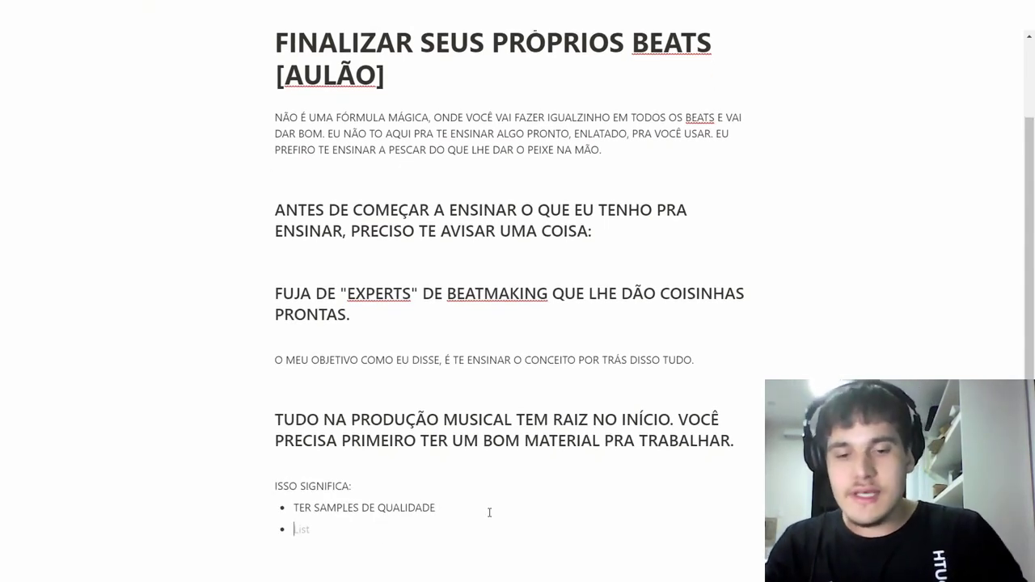
type("TER UMA BOA MELODIA (TEM QUE ESTAR FECHANDO REDONDO!)(A MELODIA É A ALMA DO SEU BEAT")
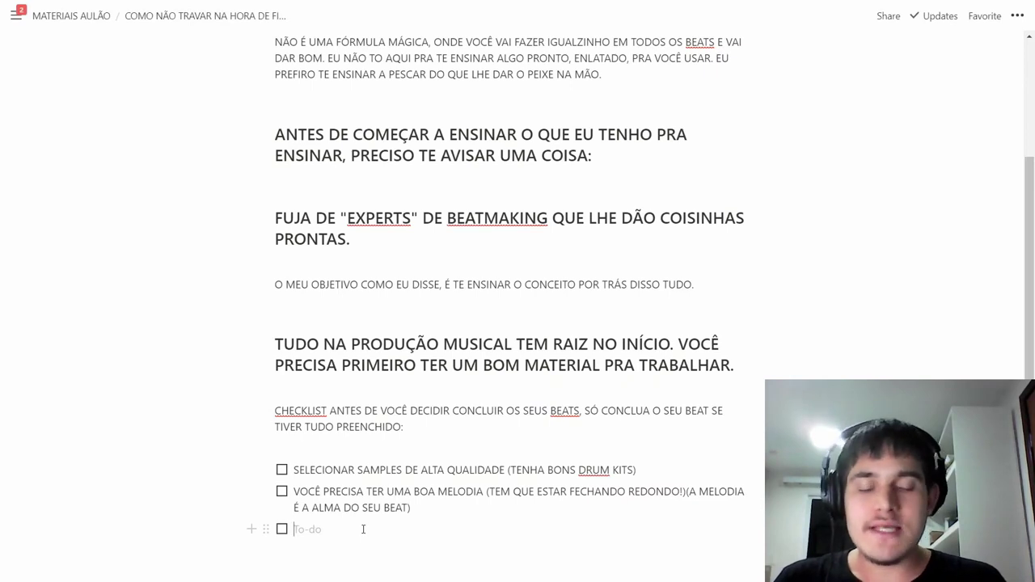
type("OS INTRUMENTOS TEM QUE ES")
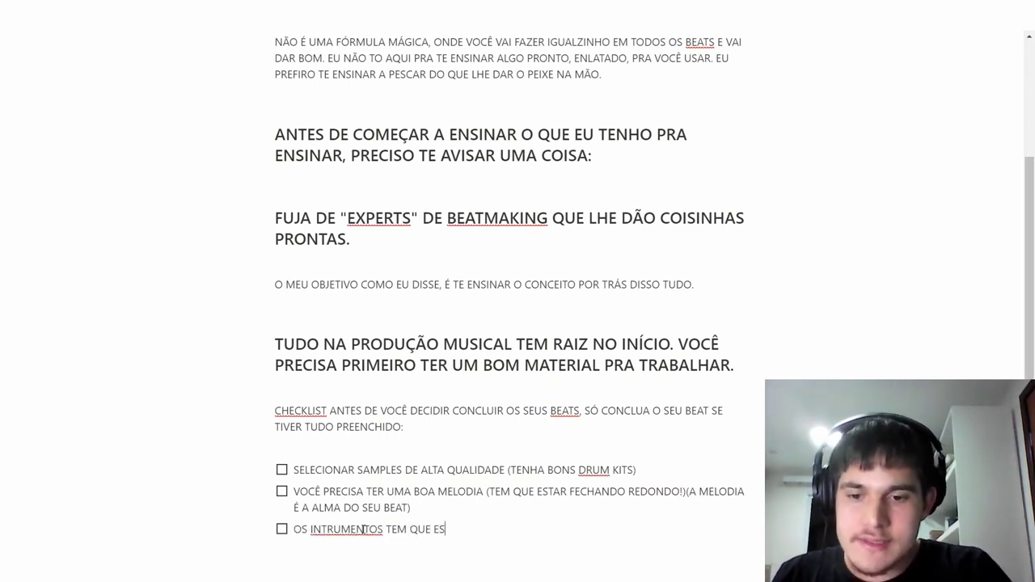
type("BE M")
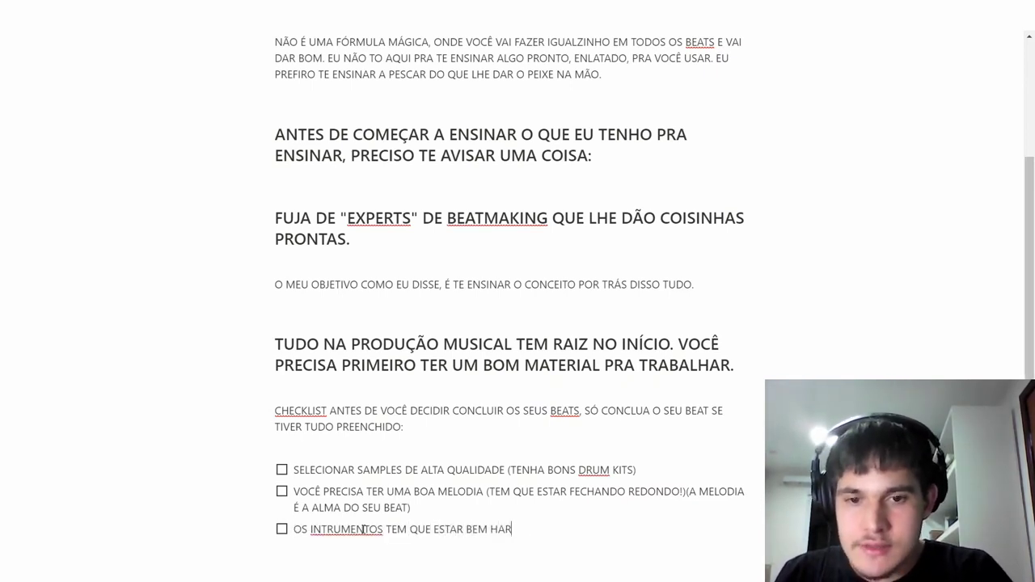
type("MONIZADOS ATESMO ANTES D")
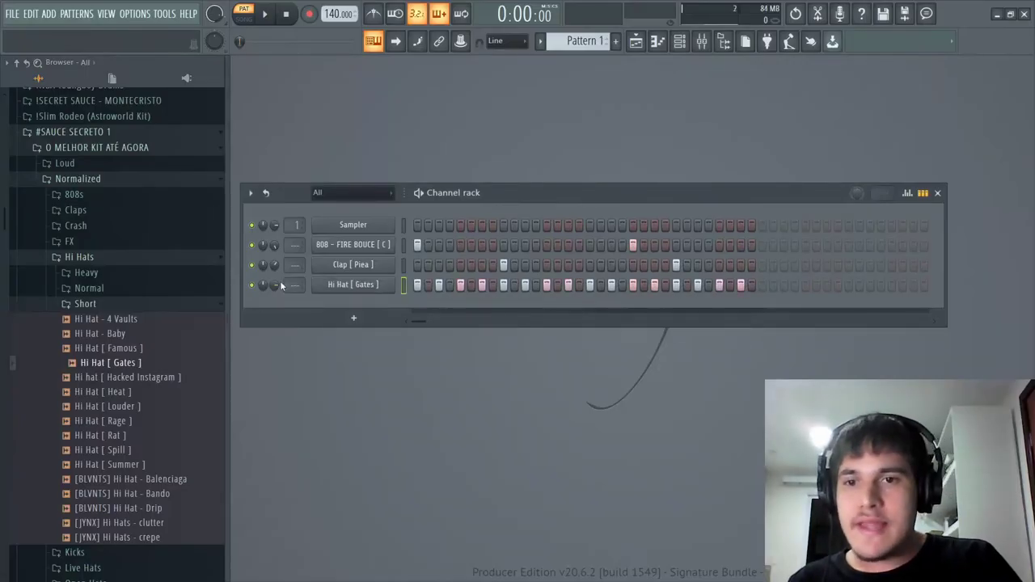
Play and stop the four-channel beat pattern, then bring up the 808 channel's settings
key("space")
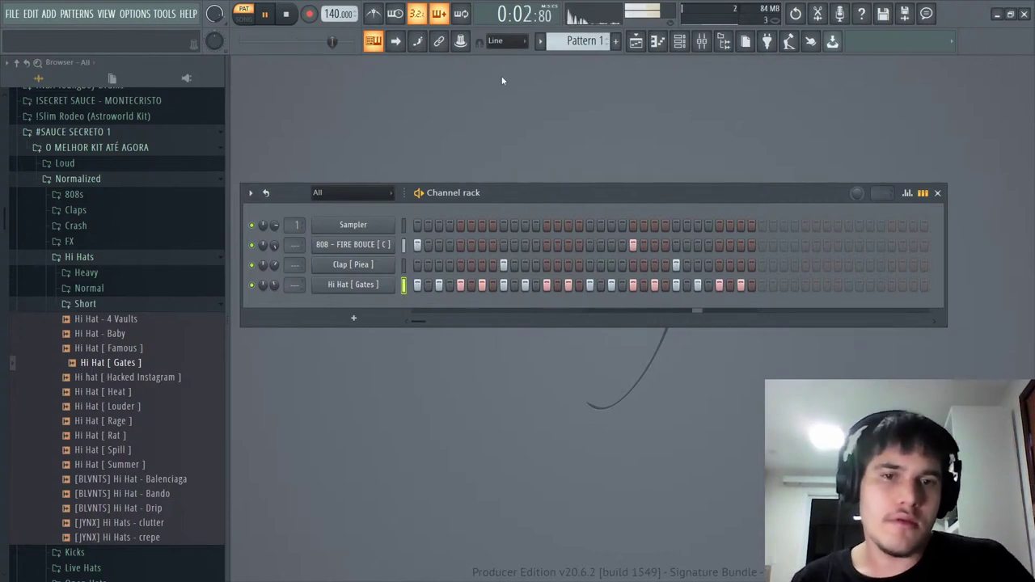
key("space")
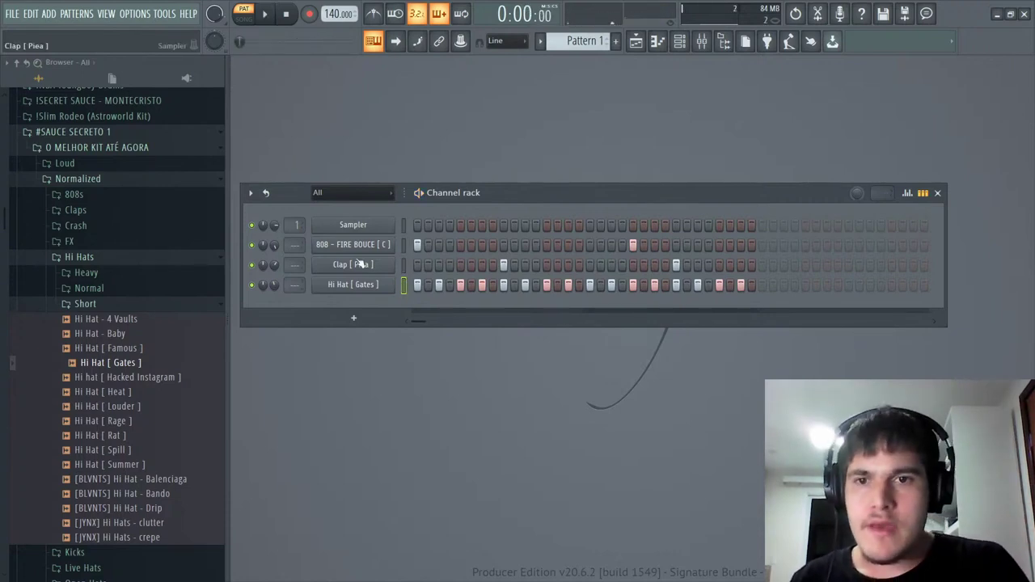
left_click(353, 245)
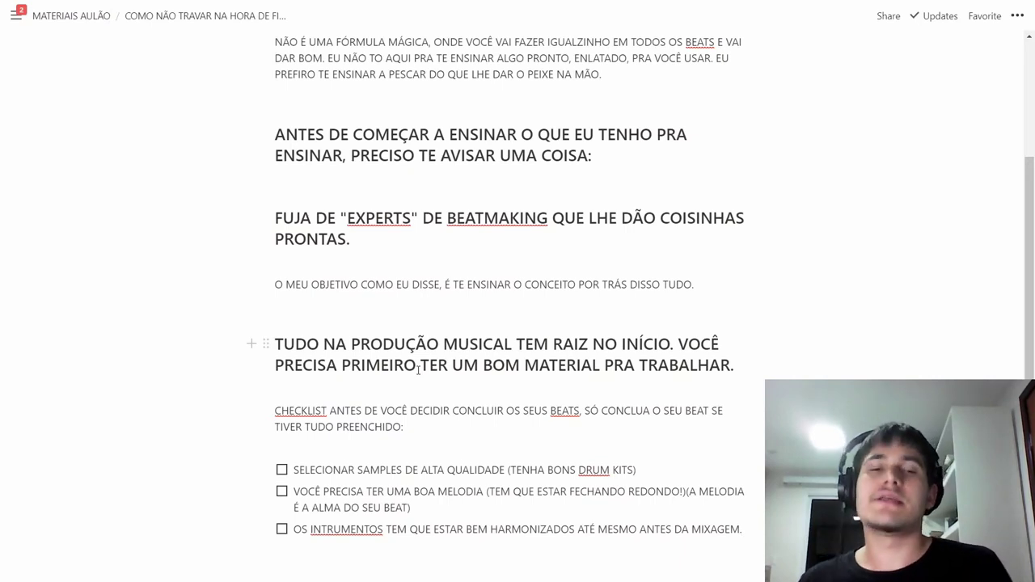
Add the to-do 'SELECIONAR BONS TIMBRES PRA MELODIA/HARMONIA', noting a poor timbre can ruin good melodies
key("Return")
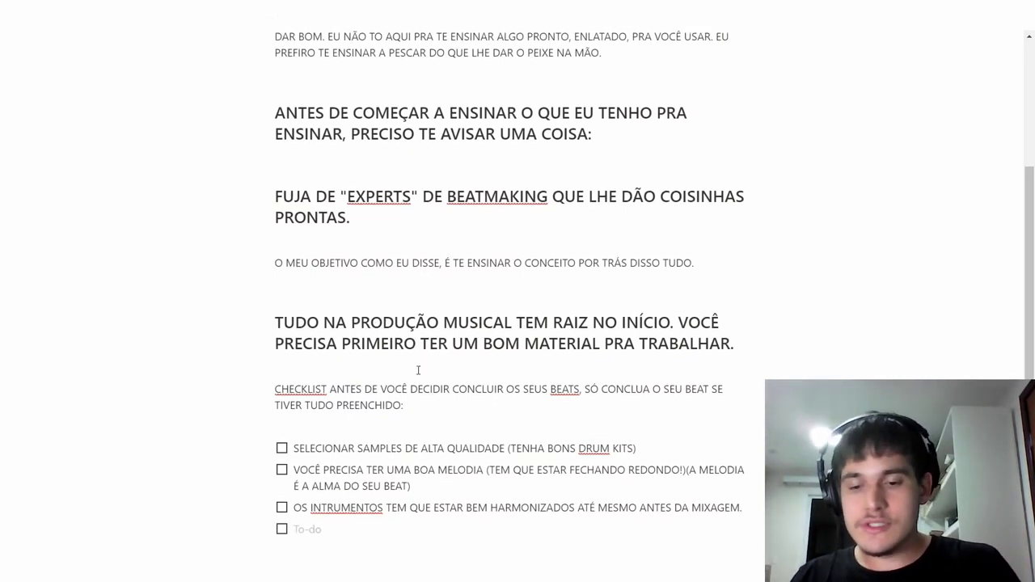
type("SELECIONAR BONS ")
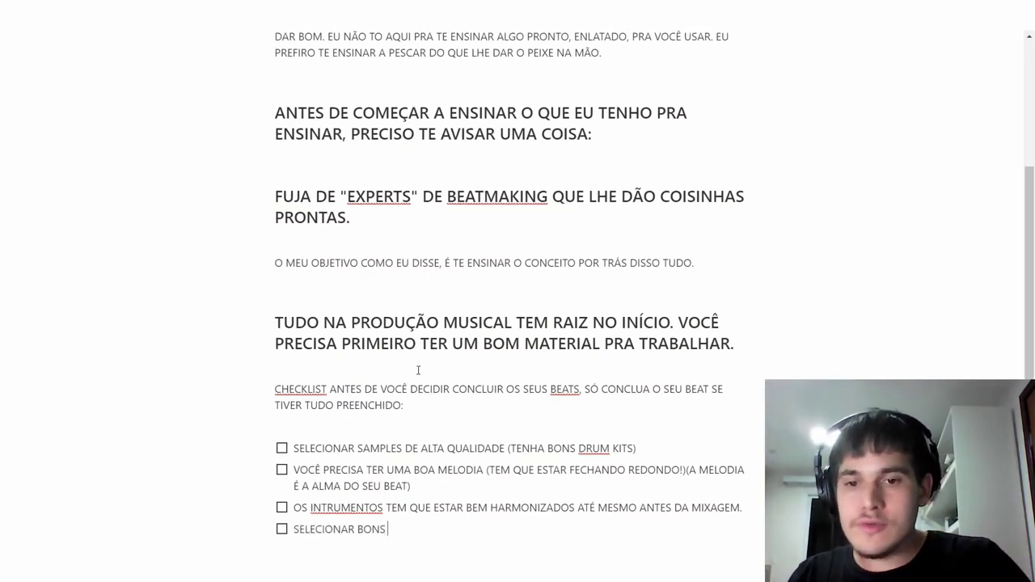
type("TIMBRES PRA MELOD")
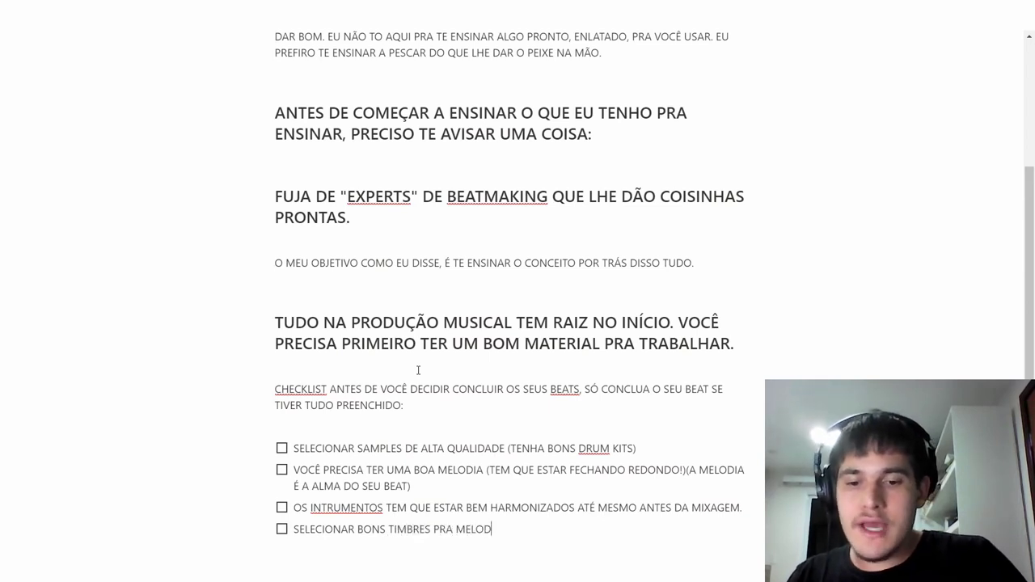
type("IA/HARMNIA")
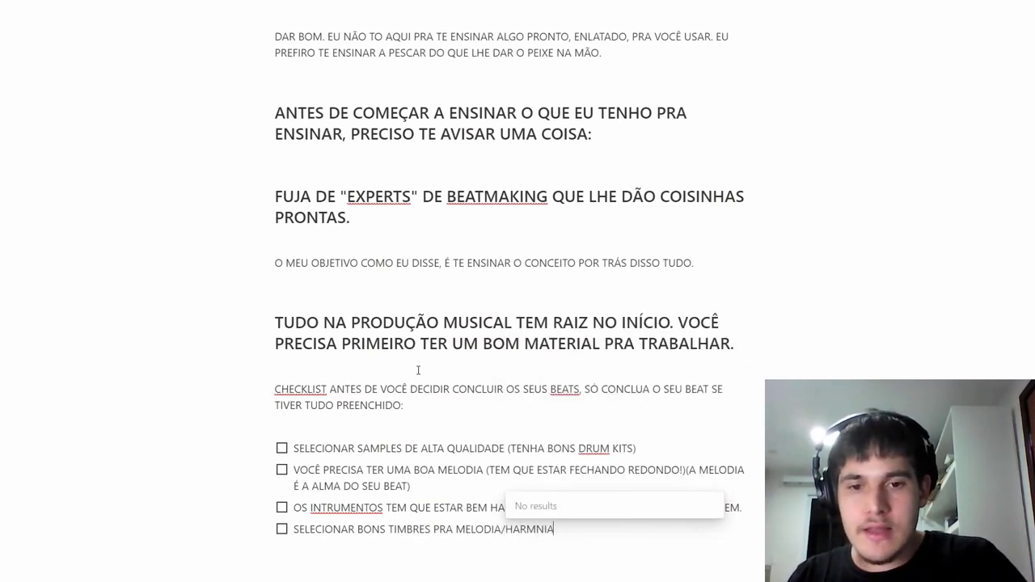
key("BackSpace")
key("BackSpace")
key("BackSpace")
type("ONIA ")
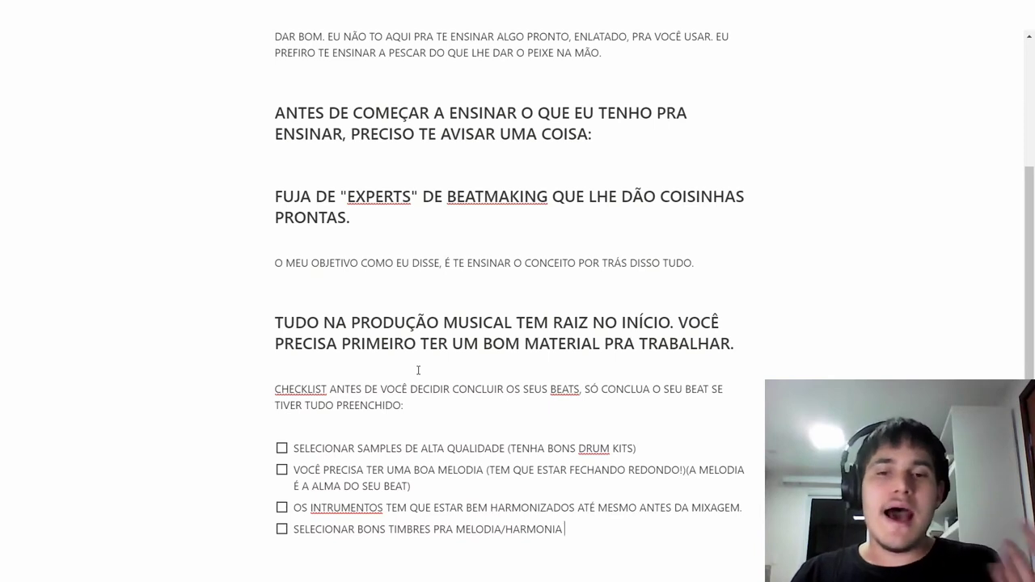
type("(AS VEZES AS SUAS MELO")
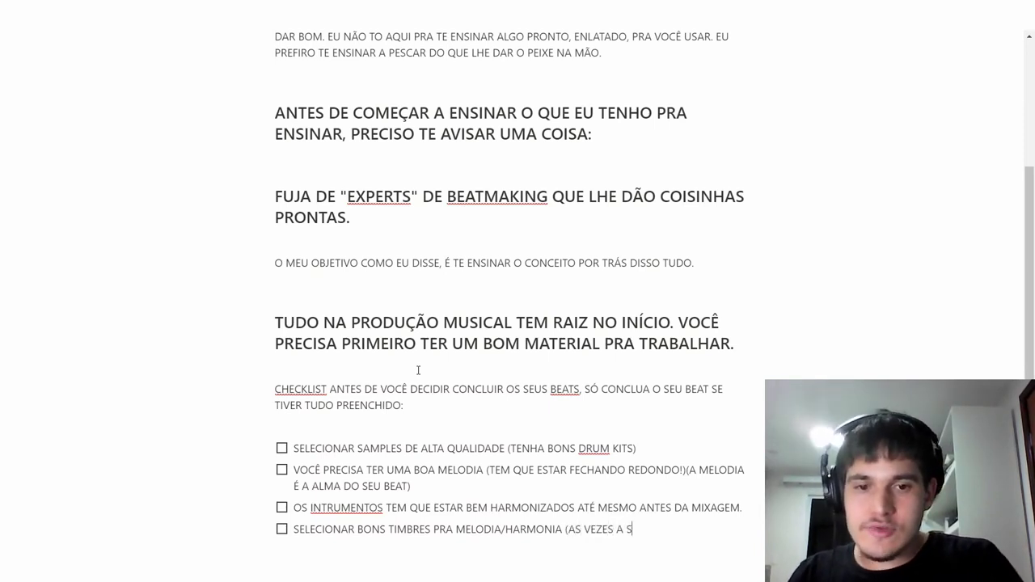
type("DIAS OU H")
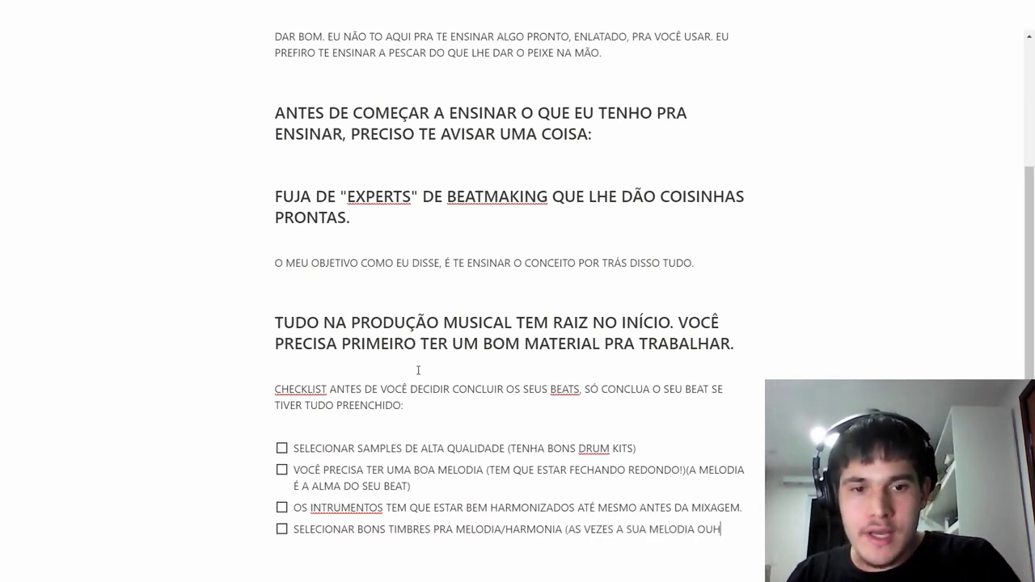
type("ARMONIAS SÃO BOAS")
type(", PORÉM, O TIMB")
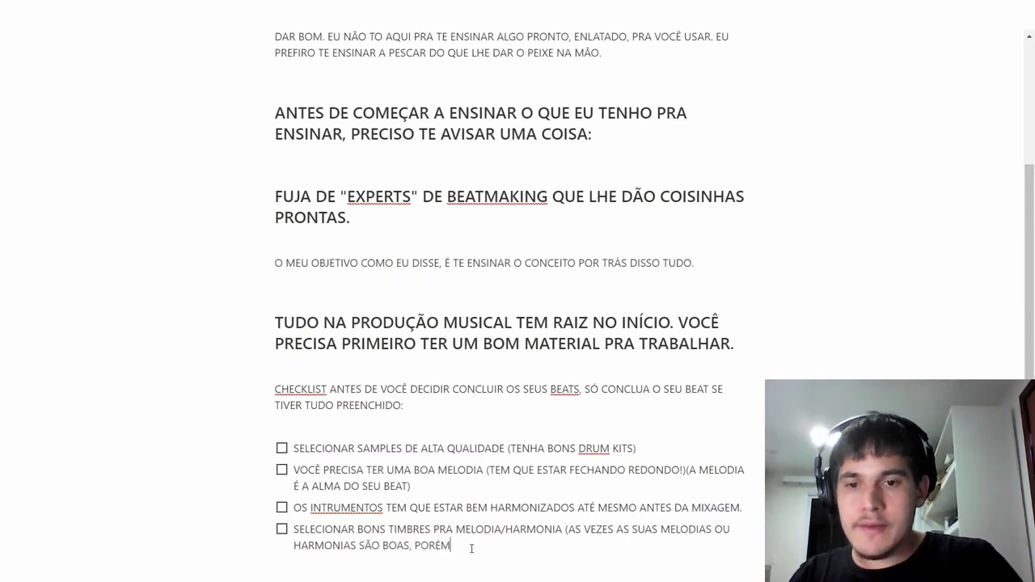
type("RE QUE VOC")
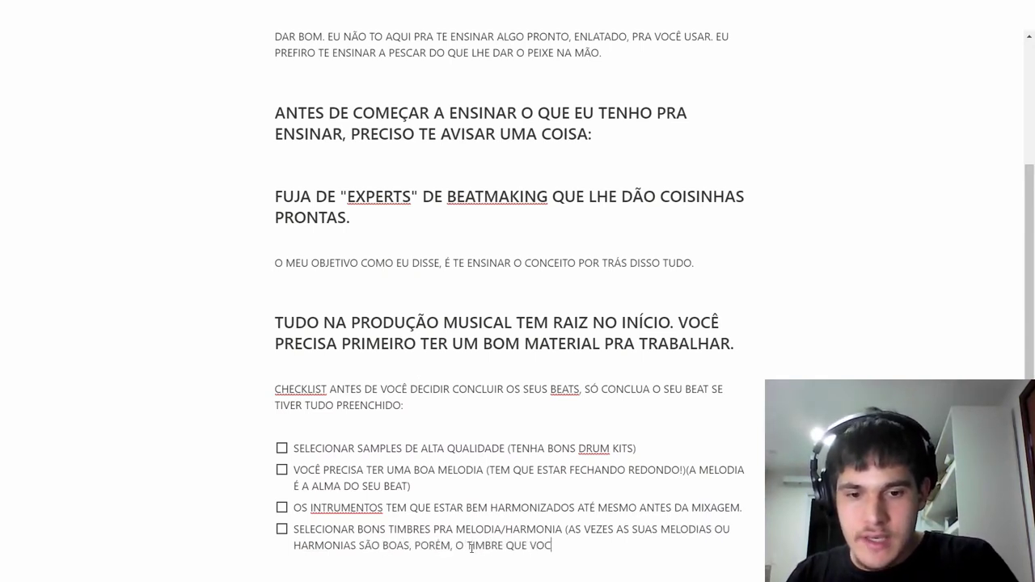
type("Ê ESCOLHEU TORNA ELAS RU")
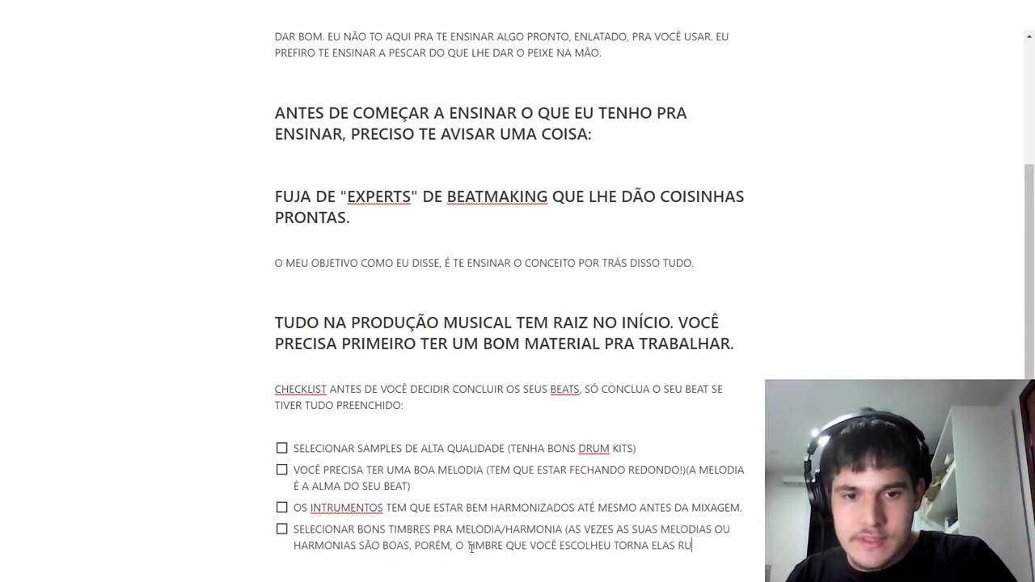
type("INS)")
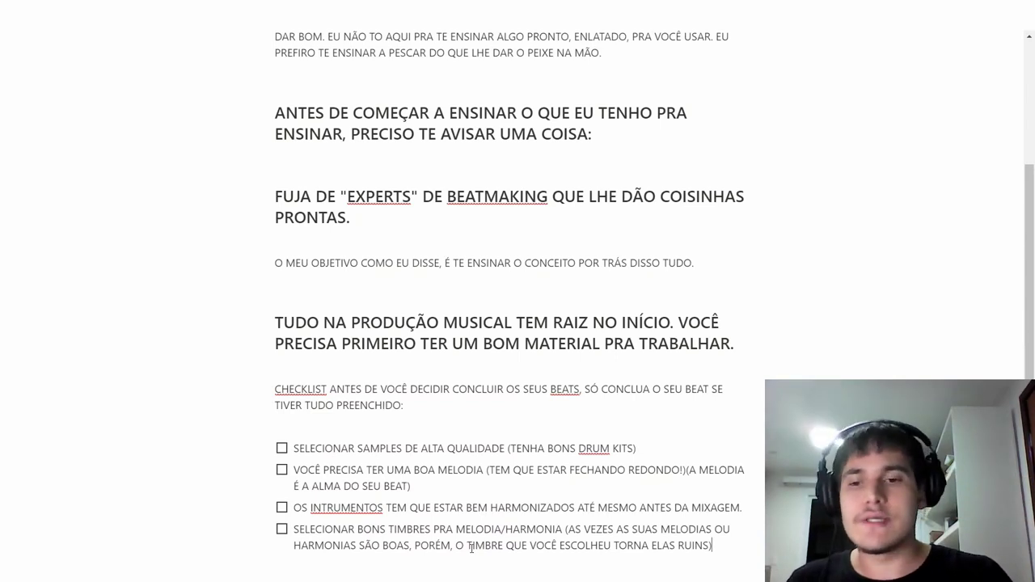
Add the to-do 'SE CERTIFIQUE QUE VOCÊ USOU UMA ESCALA MUSICAL PRA VOCÊ COMPOR OS INSTRUMENTOS'
key("Return")
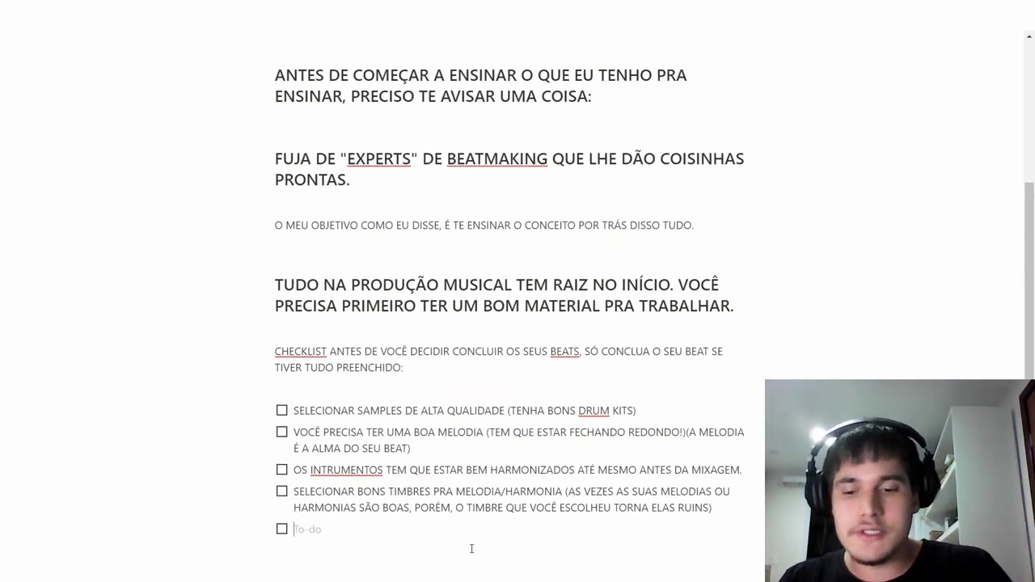
type("SE CERTIFIQUE QUE VOC")
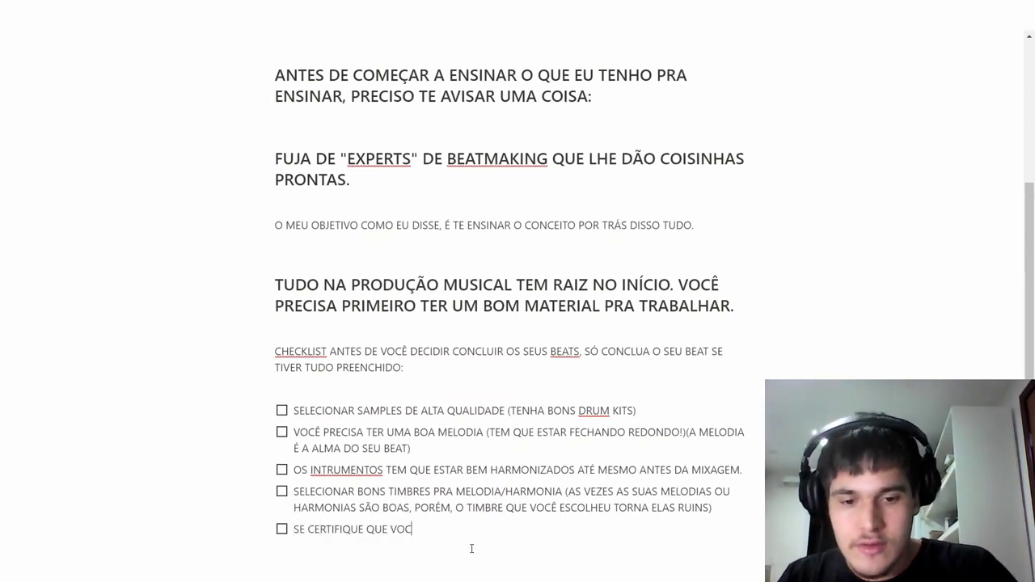
type("Ê USOU UMA ESCALA MUSICA")
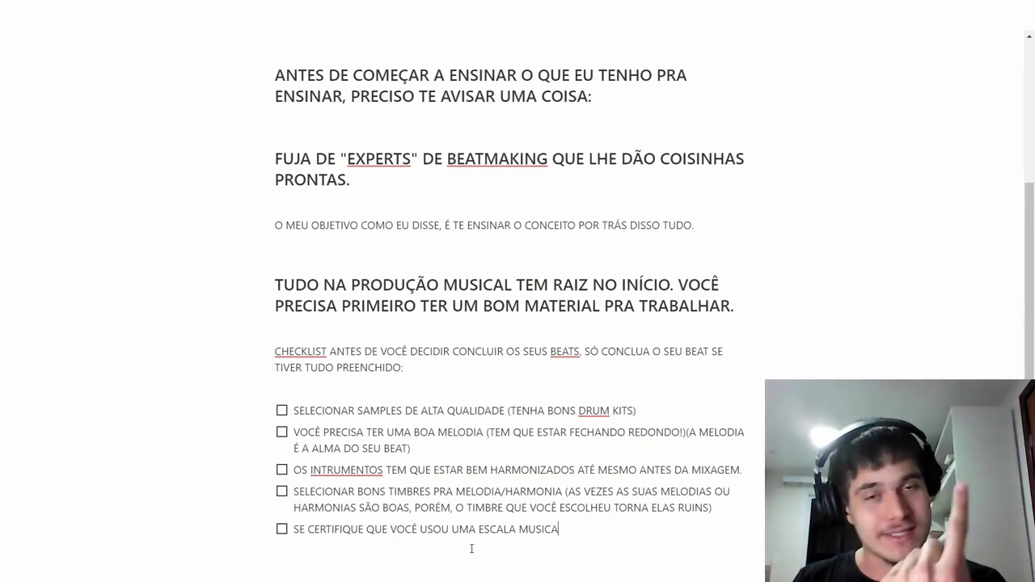
type("L PRA VOCÊ COMPOR OS INSTR")
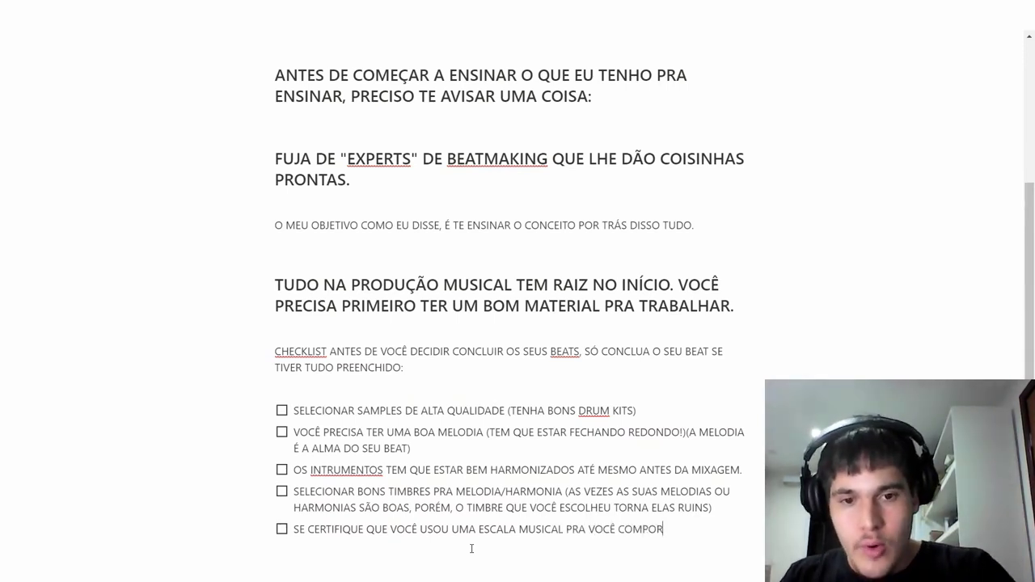
type("UMWENT")
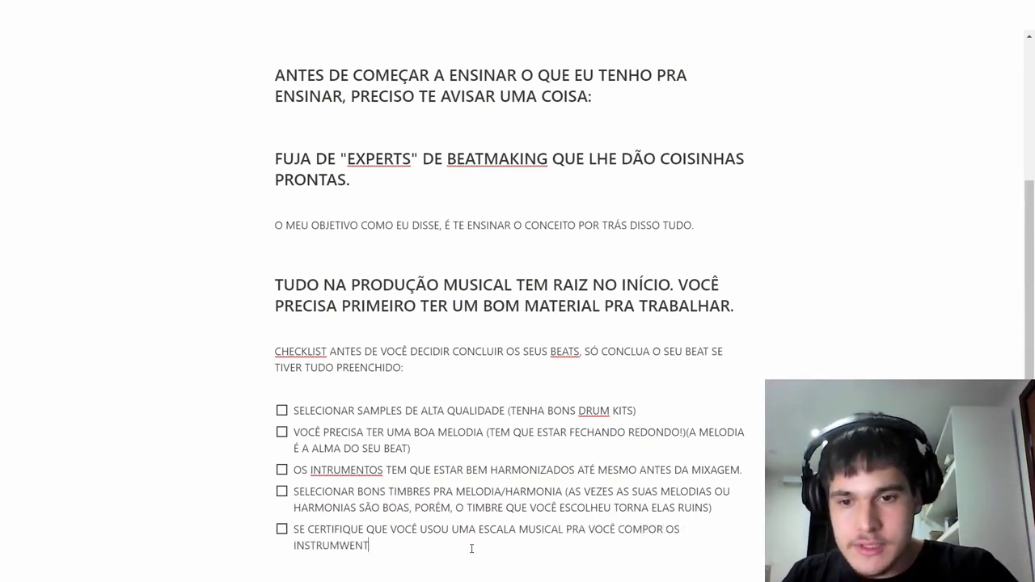